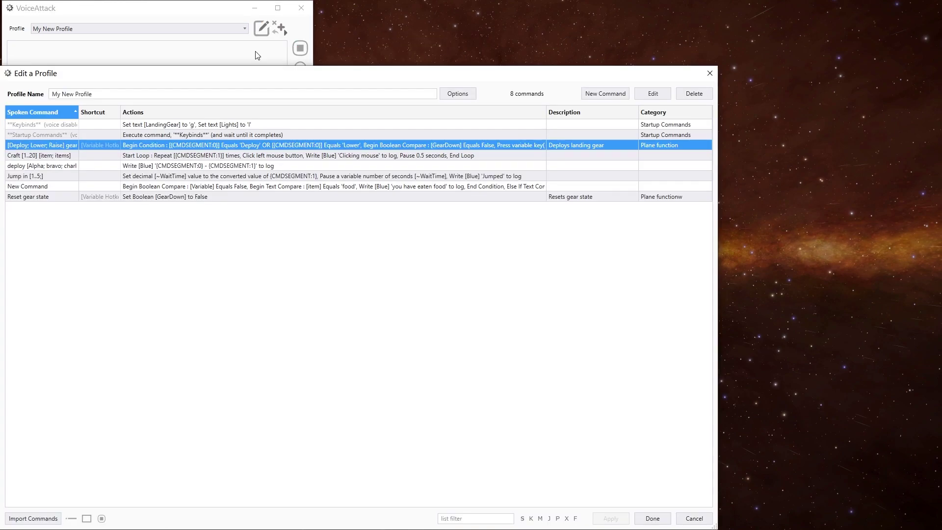
Open the '[Deploy; Lower; Raise] gear' command in Edit a Command.
double_click(135, 146)
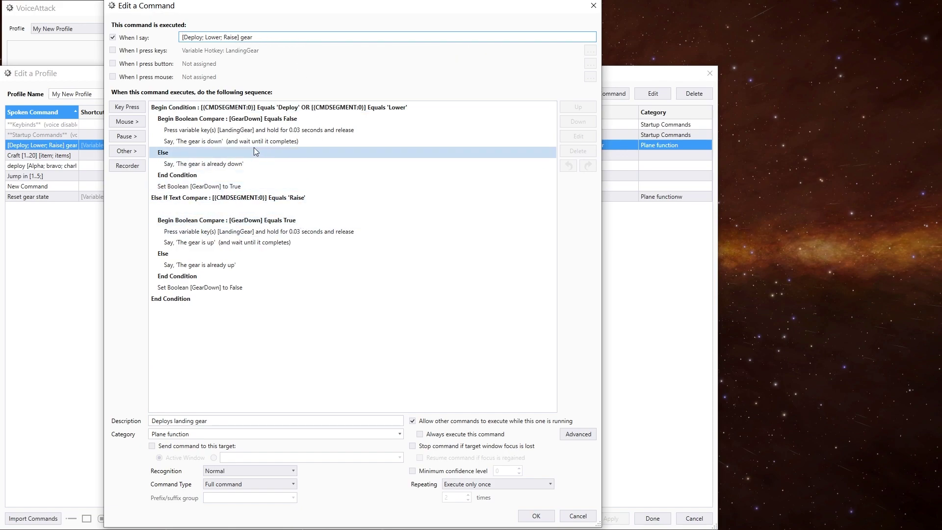
Switch the 'The gear is down' Say action to the Microsoft Hazel Desktop voice and preview it.
double_click(219, 141)
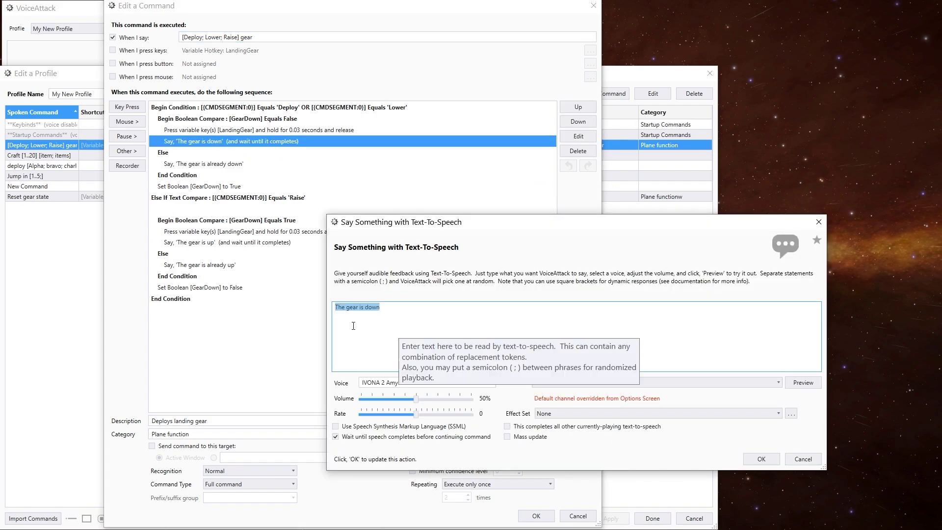
left_click(803, 383)
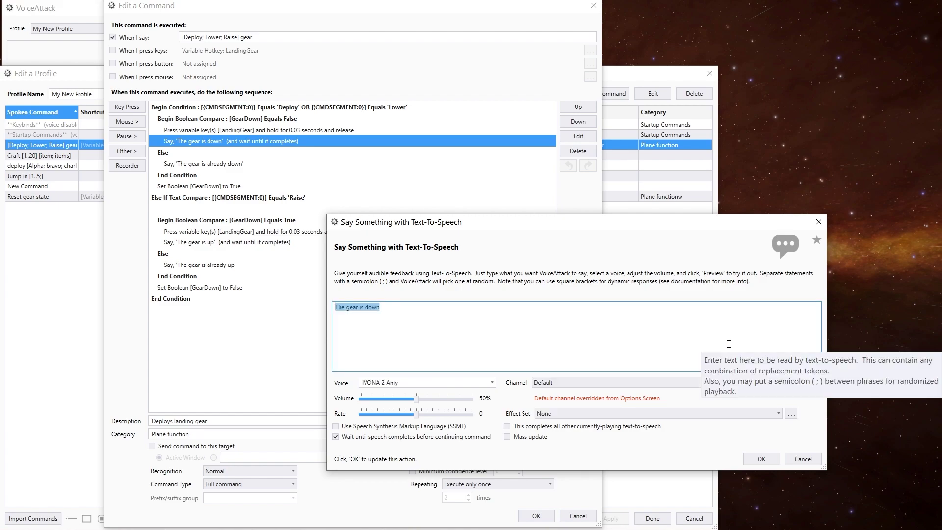
left_click(491, 384)
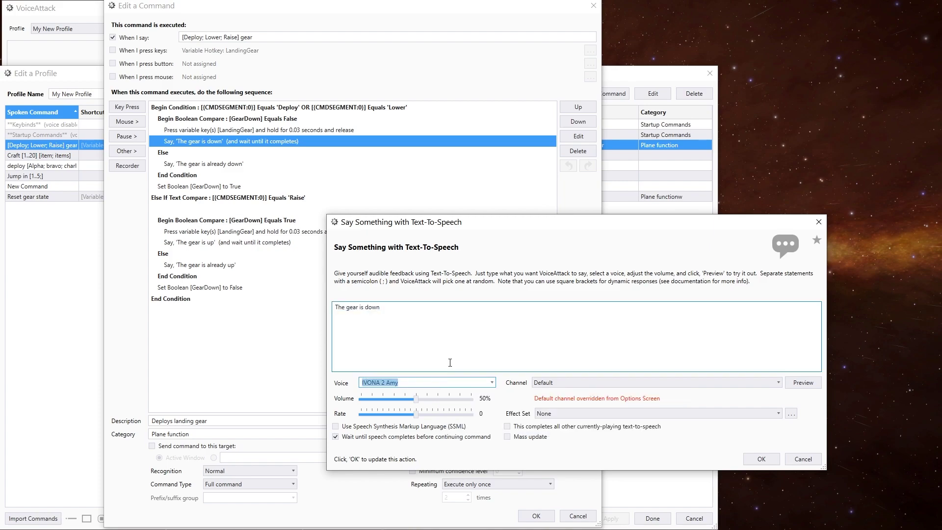
left_click(464, 338)
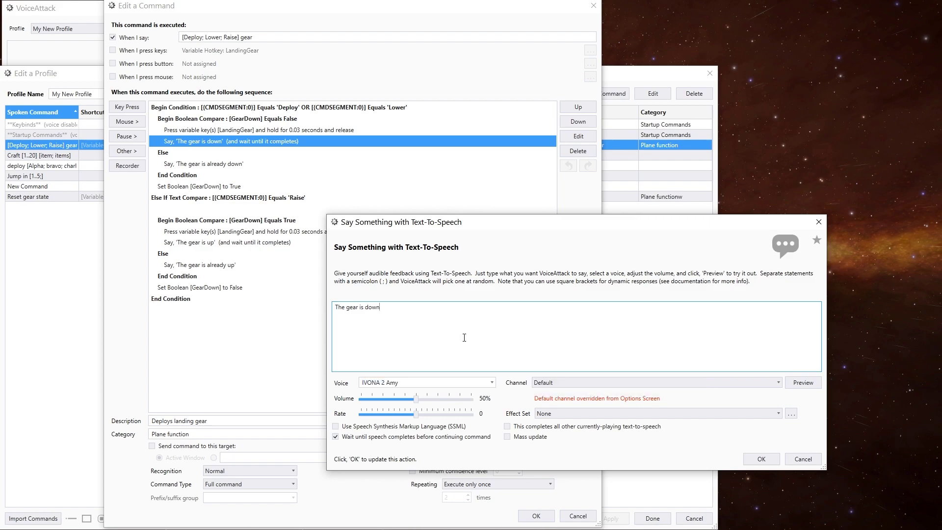
left_click(490, 382)
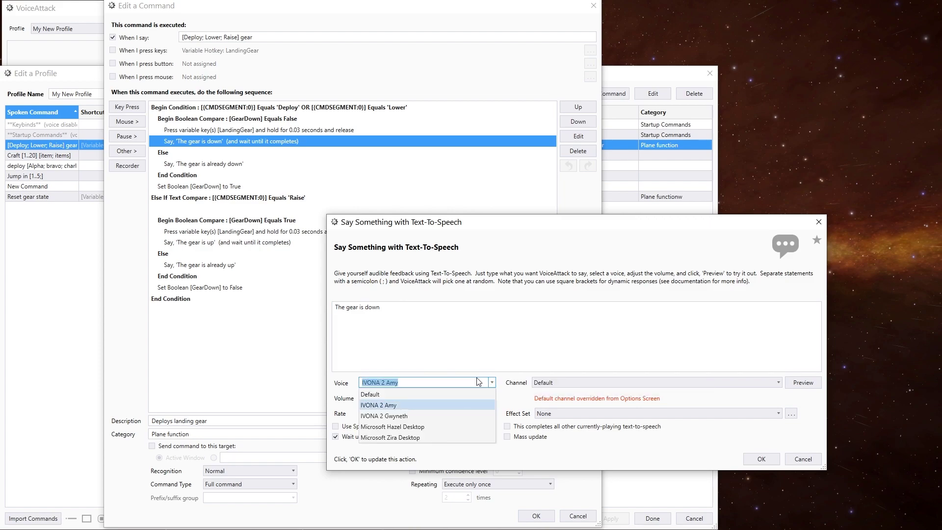
left_click(399, 427)
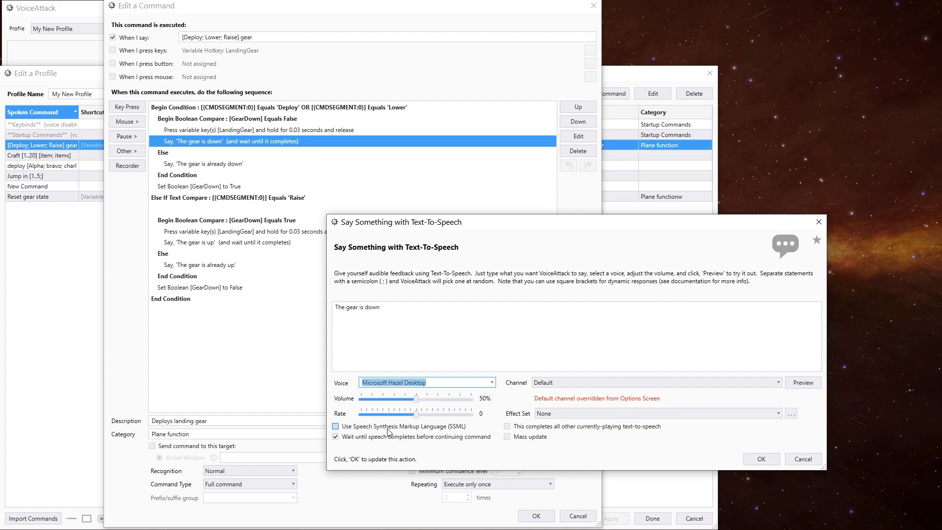
left_click(806, 387)
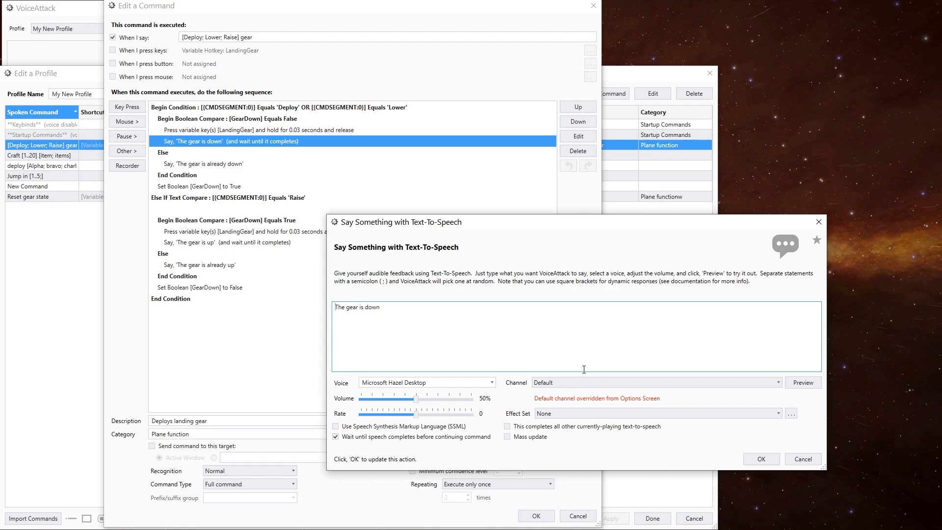
Preview the gear-down speech with the Test effect set applied.
left_click(575, 412)
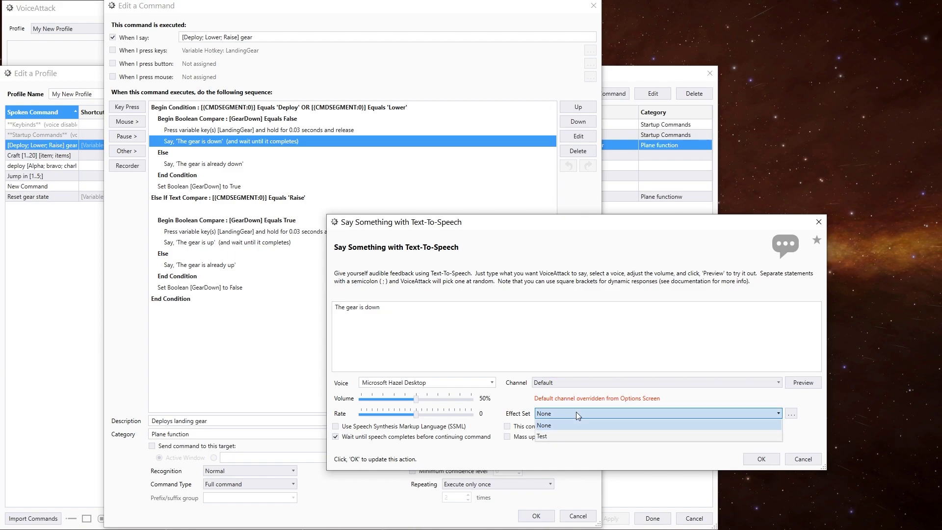
left_click(566, 435)
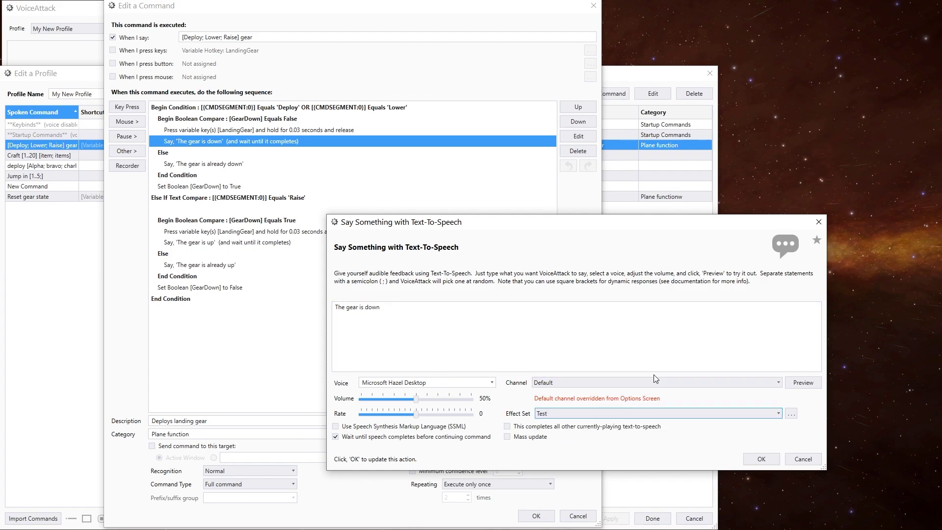
left_click(810, 385)
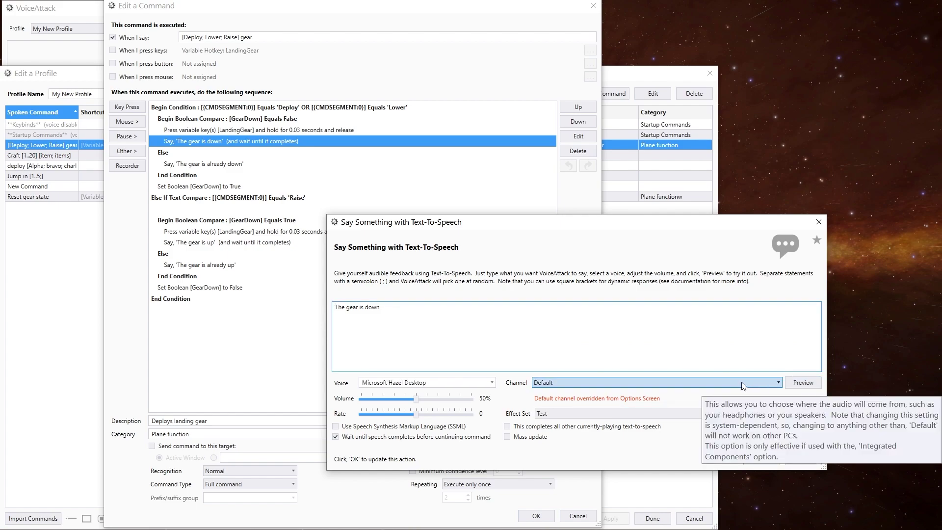
Set the effect set back to None, preview it, and open Manage Effect Sets.
left_click(643, 415)
left_click(611, 425)
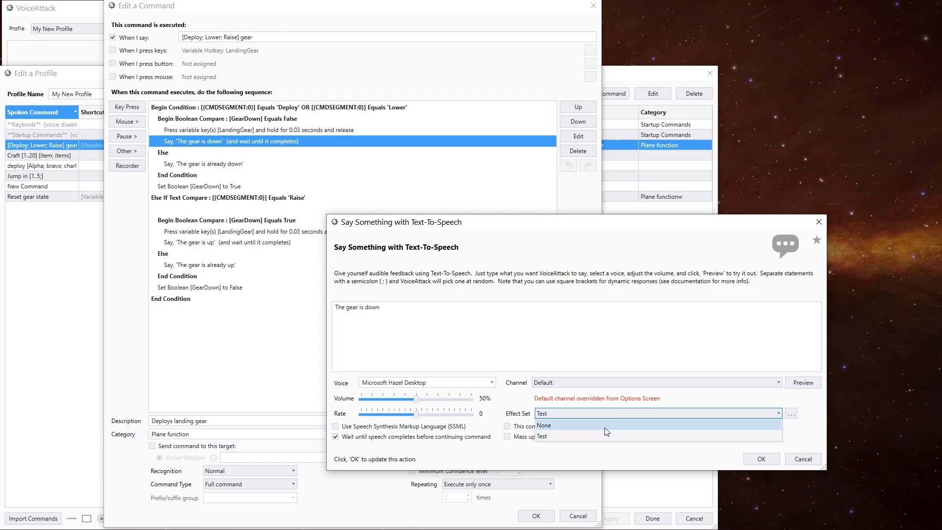
left_click(802, 383)
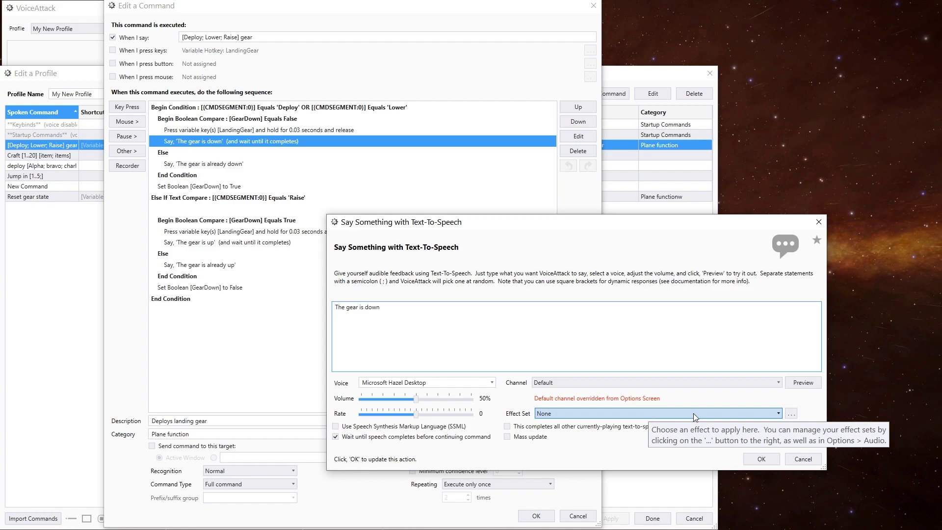
left_click(790, 413)
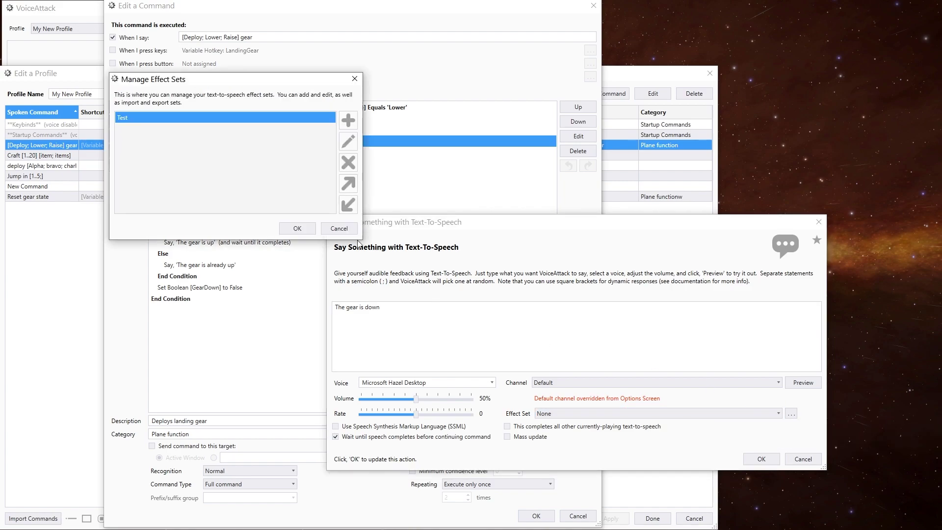
Raise the Test set's Pitch Shift to 0.92 and preview it with Microsoft Hazel Desktop.
double_click(134, 117)
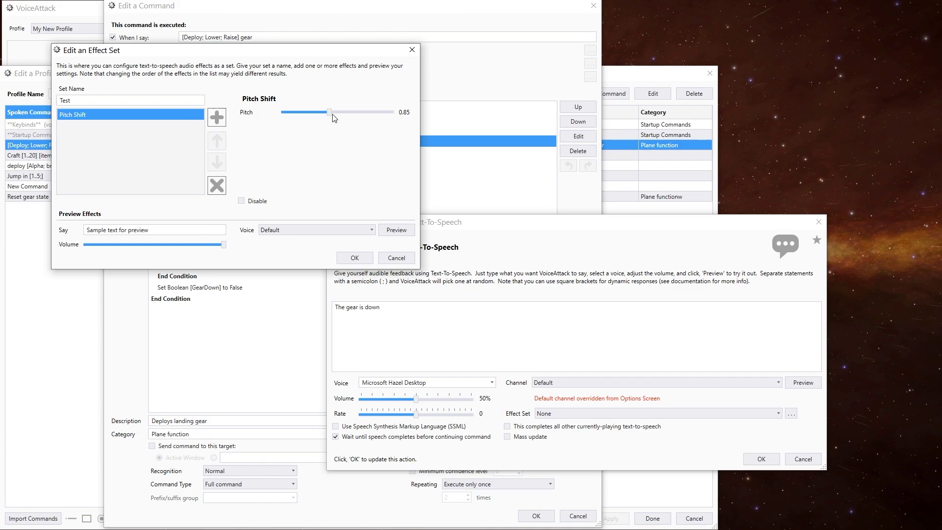
left_click_drag(331, 116, 336, 116)
left_click(340, 230)
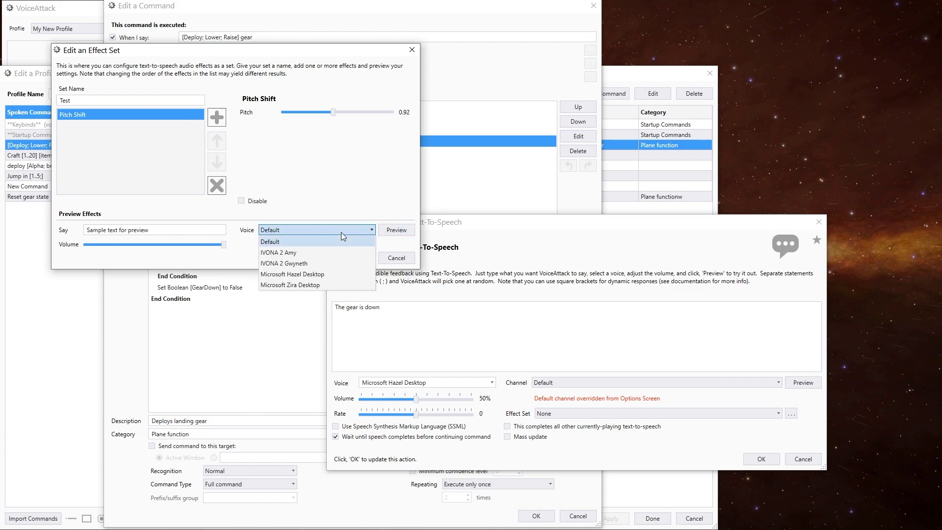
left_click(321, 278)
left_click(396, 232)
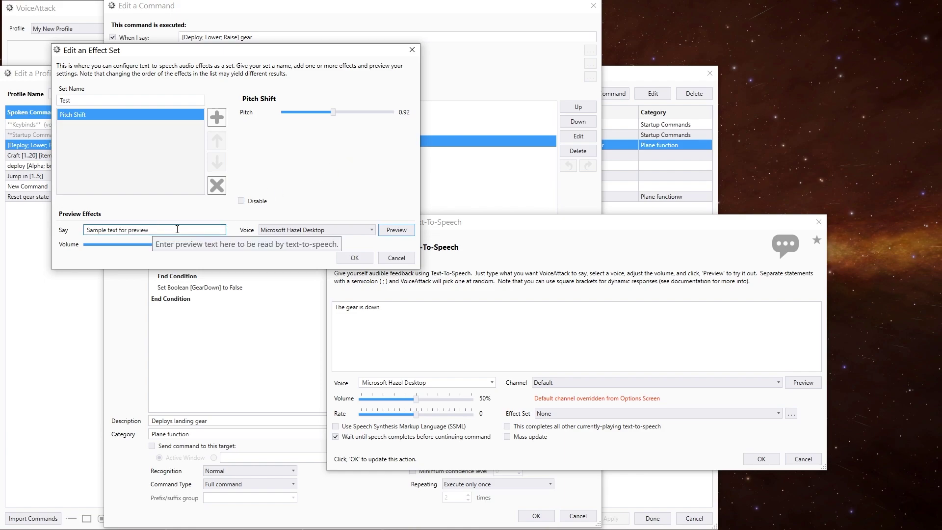
left_click(217, 118)
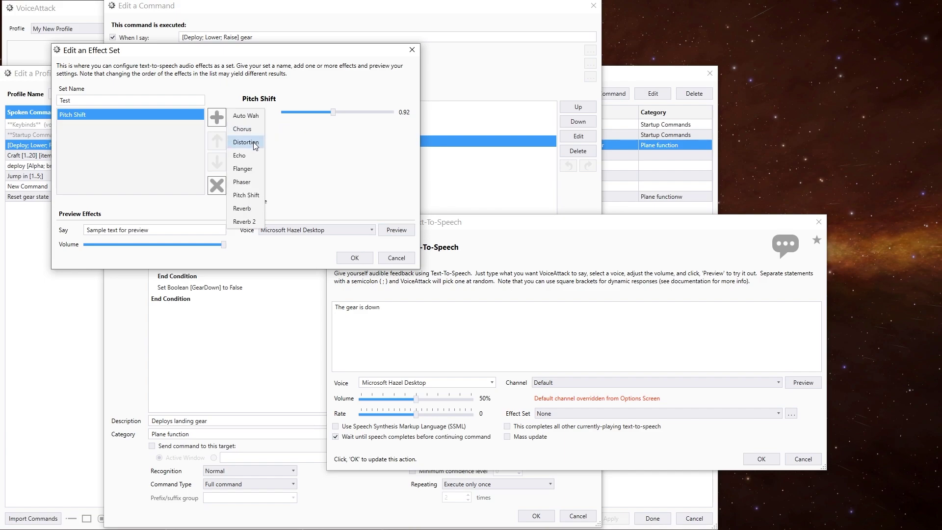
Add a Phaser effect to the Test set and preview it.
left_click(255, 182)
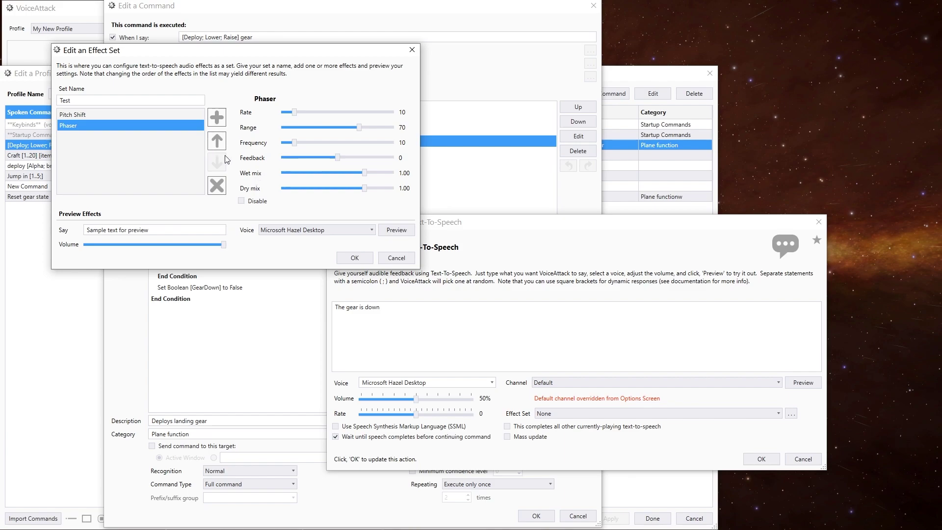
left_click(395, 230)
left_click(87, 114)
key("Down")
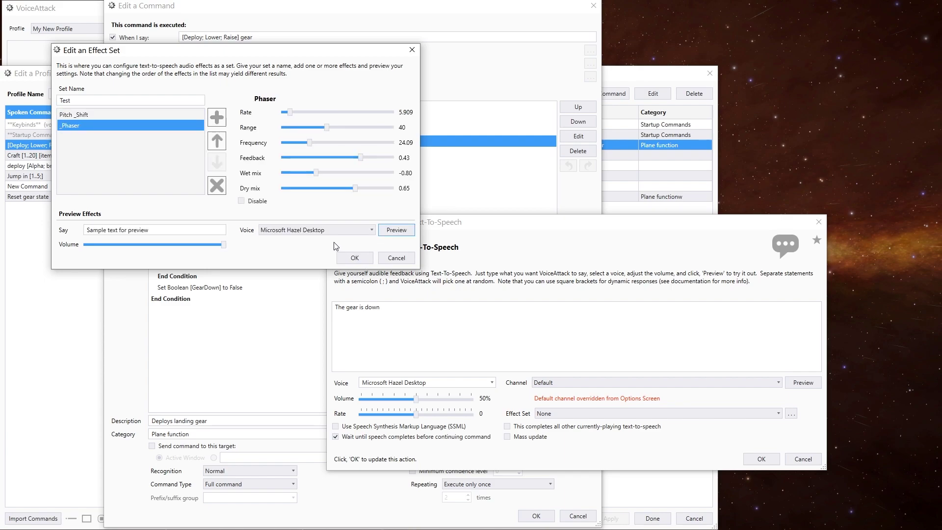
Add a Flanger effect with speed 57, preview it, and save the Test set.
left_click(216, 117)
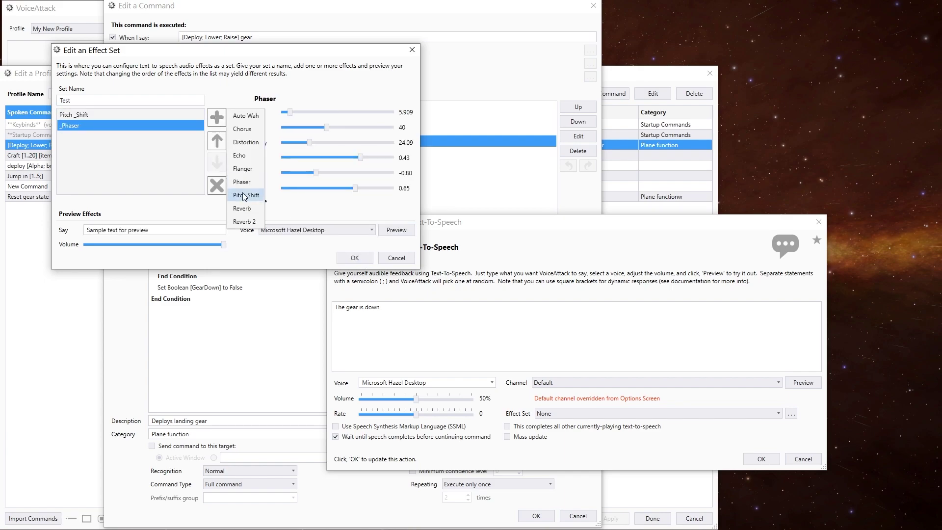
left_click(253, 172)
left_click(397, 234)
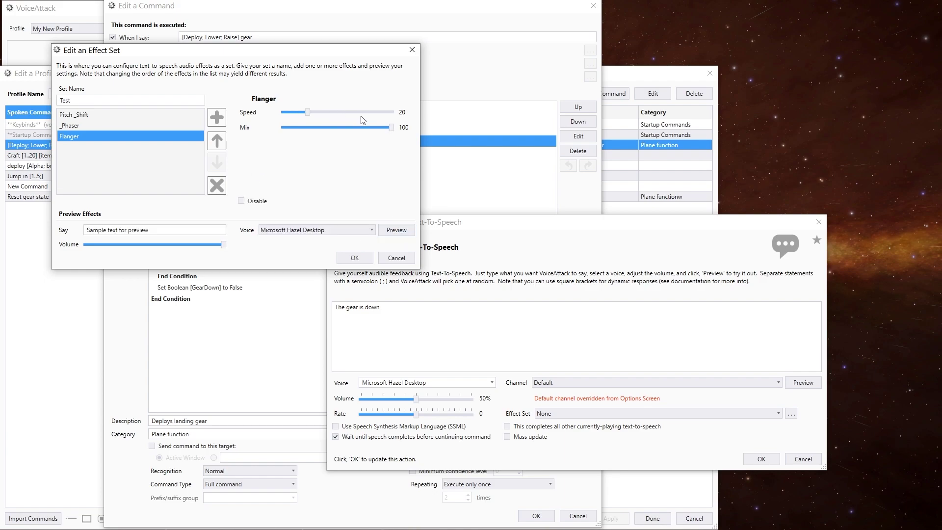
left_click_drag(310, 112, 347, 113)
left_click(401, 231)
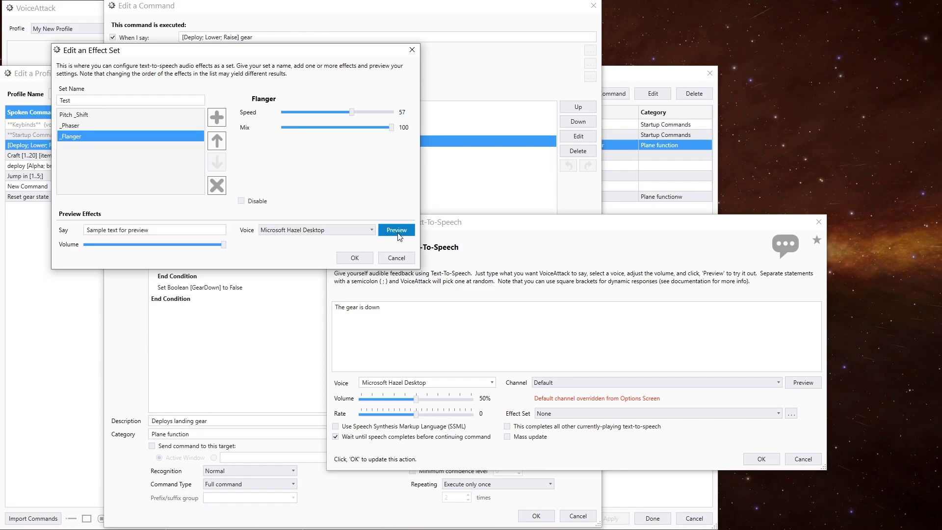
left_click(398, 234)
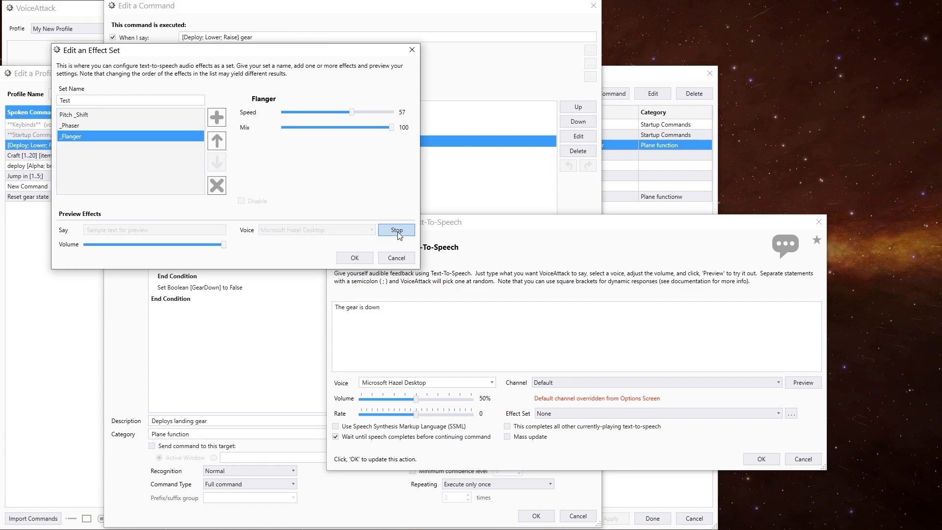
left_click(355, 257)
Close the effect set manager and preview the speech with the updated Test effect set.
left_click(299, 229)
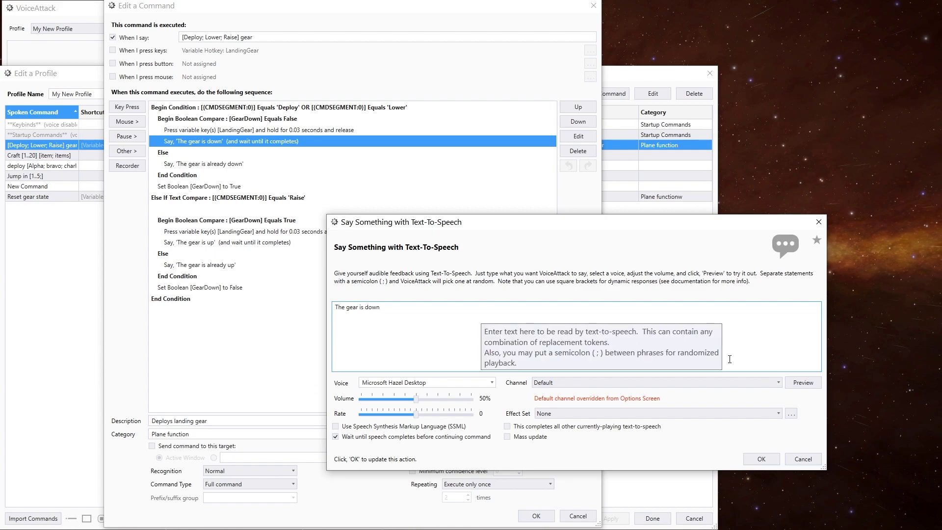
left_click(809, 382)
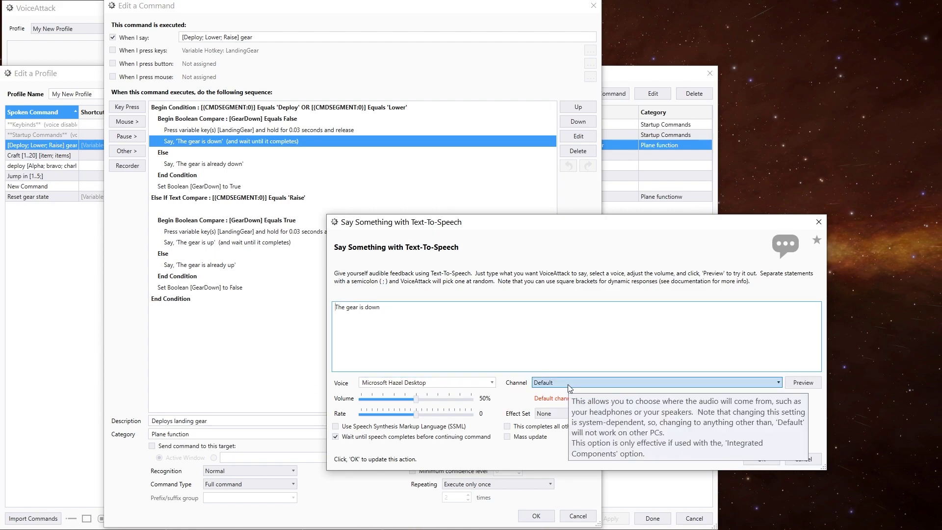
left_click(558, 413)
left_click(560, 434)
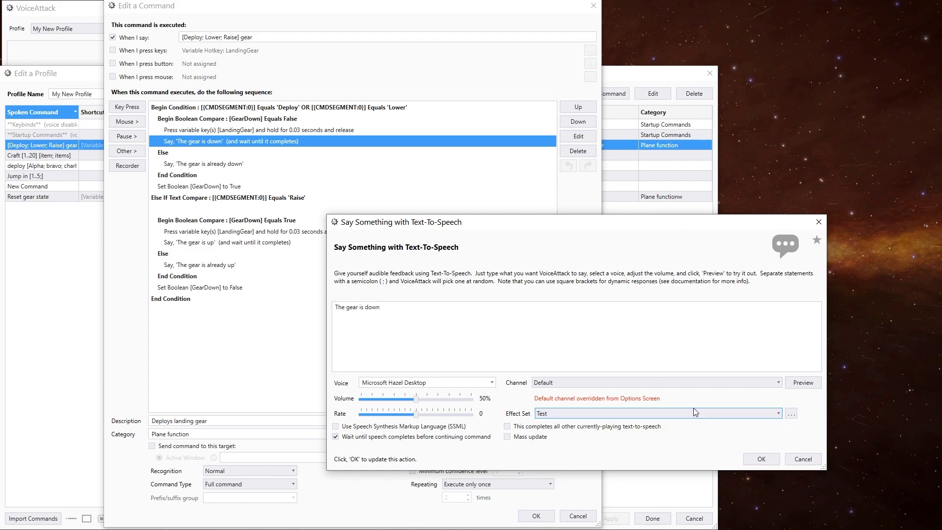
left_click(801, 382)
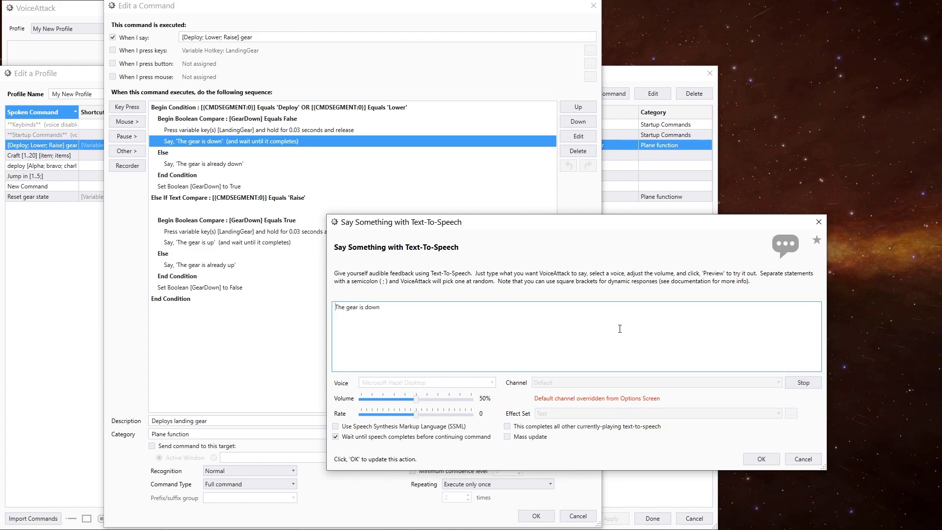
Raise the speech volume from 50% to 100% and preview it with no effect set.
left_click_drag(419, 401, 483, 401)
left_click(802, 382)
left_click(574, 413)
left_click(571, 428)
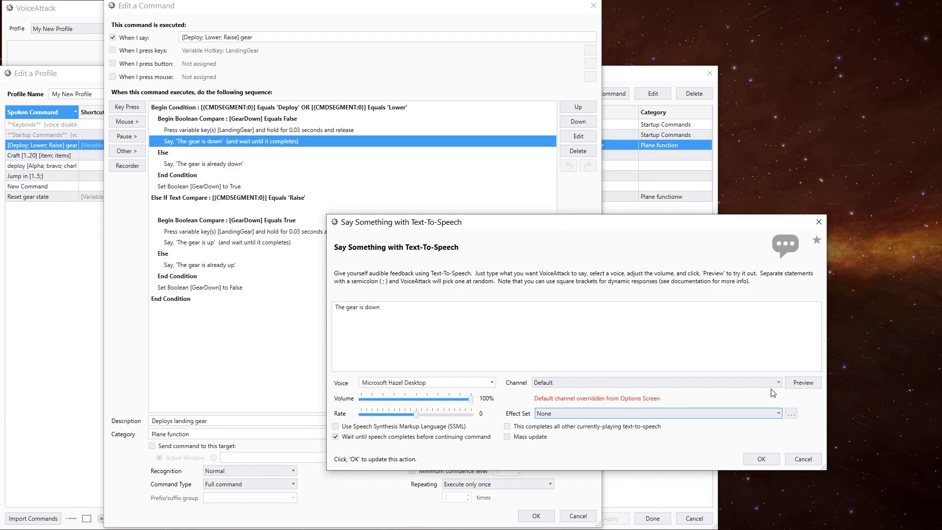
left_click(803, 383)
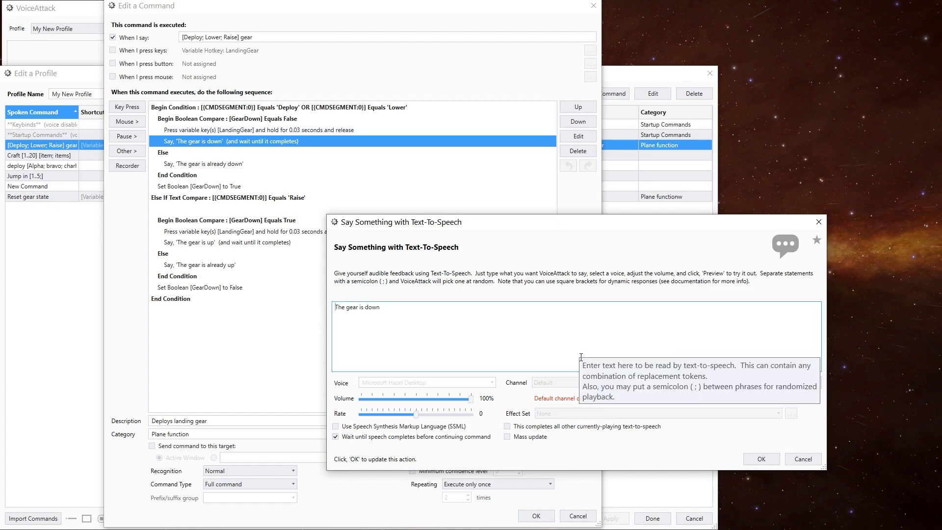
Reapply the Test effect set, preview it, and keep the output channel on Default.
left_click(566, 413)
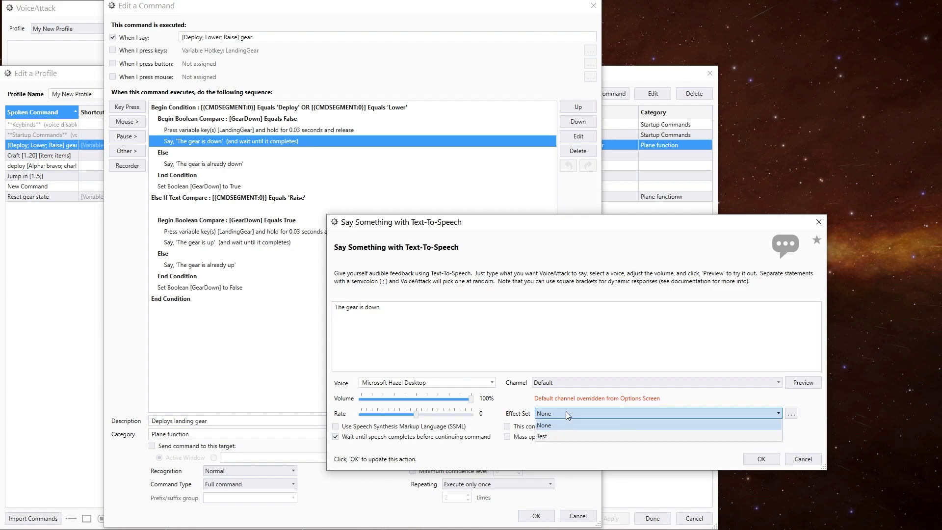
left_click(601, 435)
left_click(802, 382)
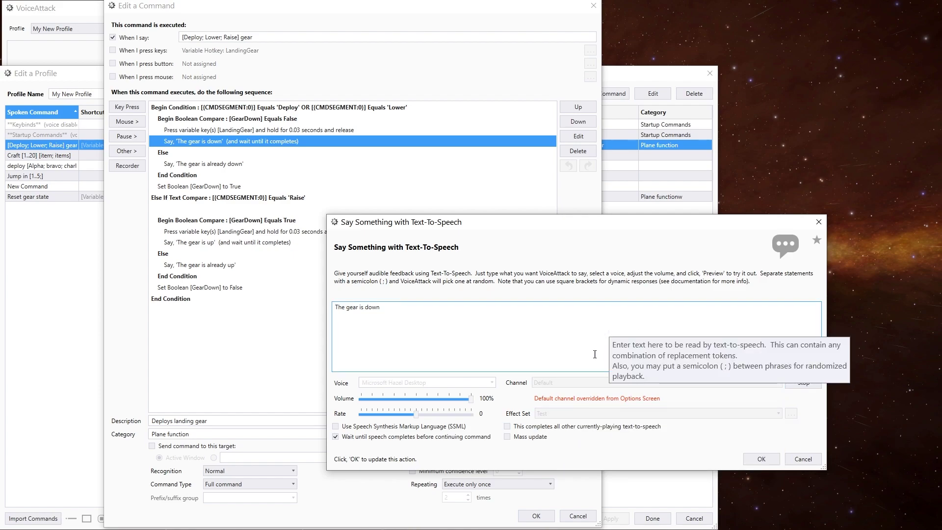
left_click(558, 383)
left_click(559, 377)
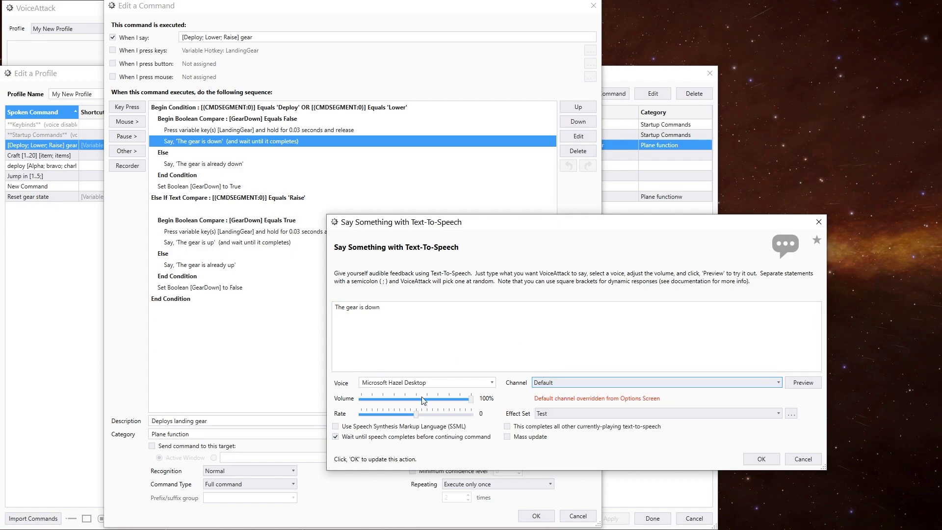
Switch the voice to IVONA 2 Amy, compare Test and no effect set, ending on None.
left_click(491, 382)
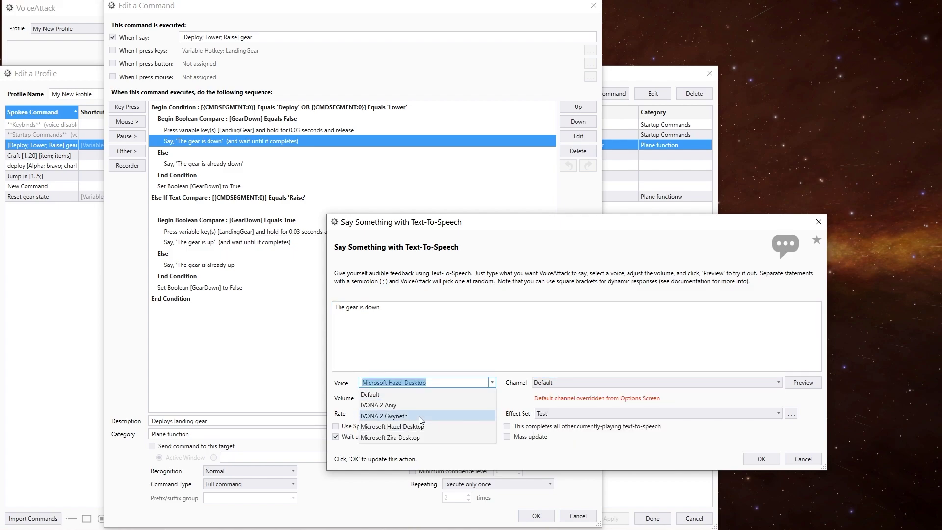
left_click(401, 404)
left_click(643, 413)
left_click(610, 425)
left_click(802, 383)
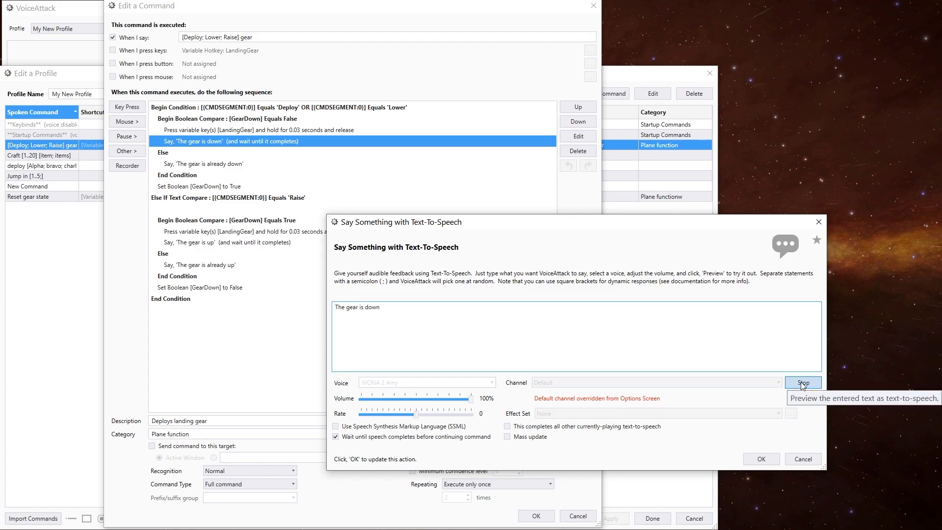
left_click(671, 414)
left_click(656, 431)
left_click(803, 383)
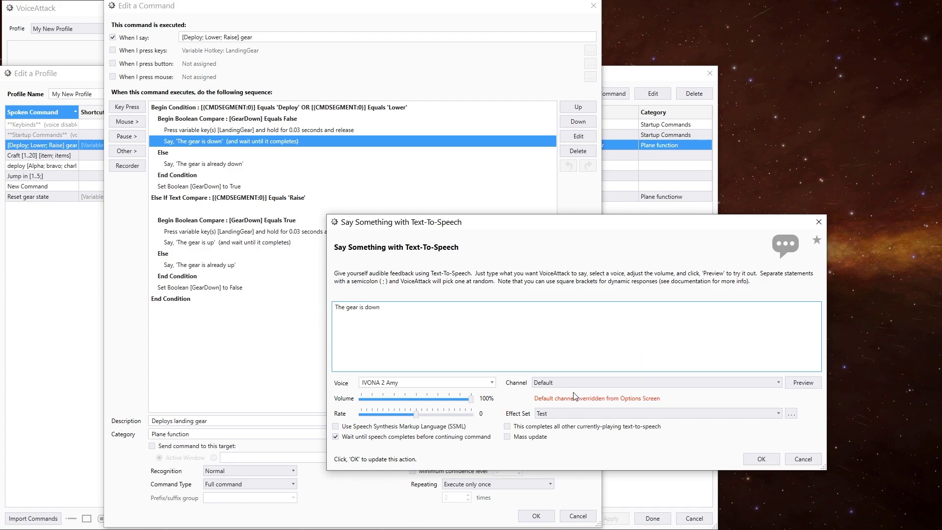
left_click(561, 414)
left_click(559, 426)
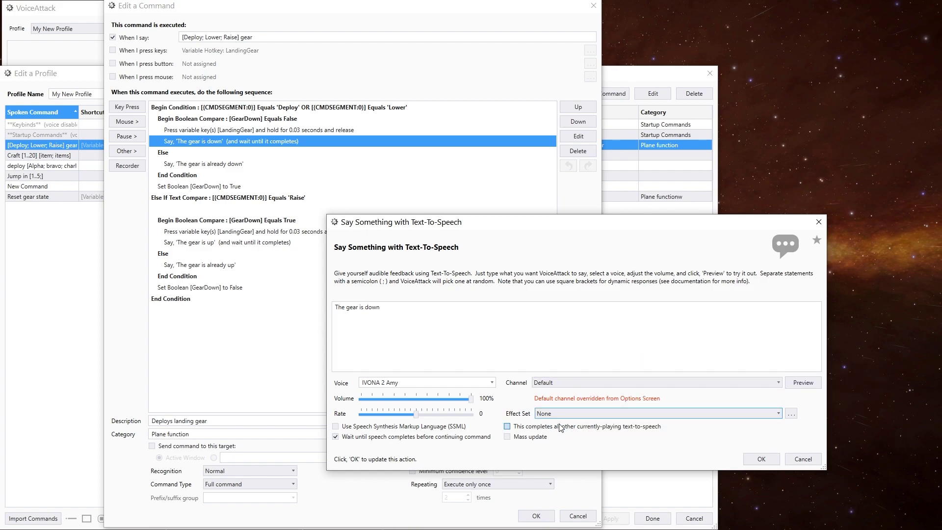
Change the spoken text to 'The gear is down; Gear deployed; gear down' and preview it.
left_click(412, 310)
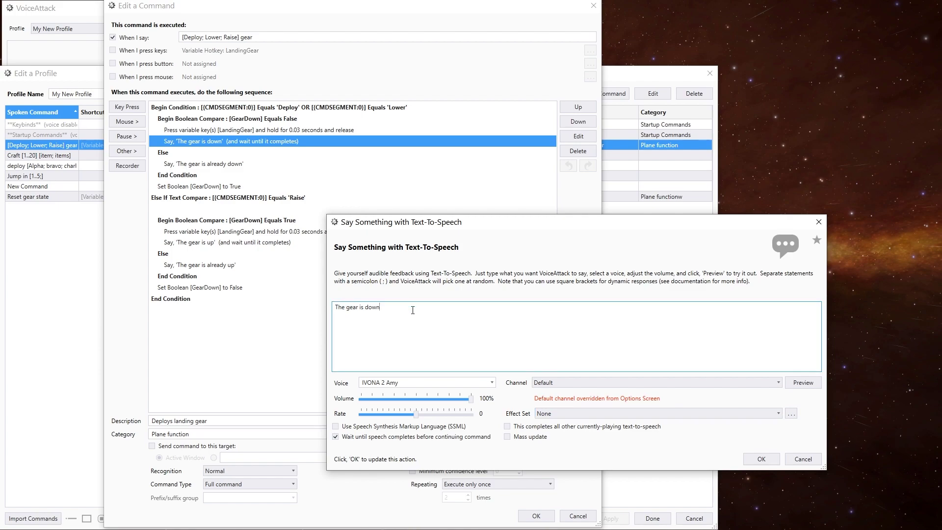
key("ctrl+a")
left_click(482, 328)
type("ar dep[")
type("oyed; gear down")
left_click(808, 384)
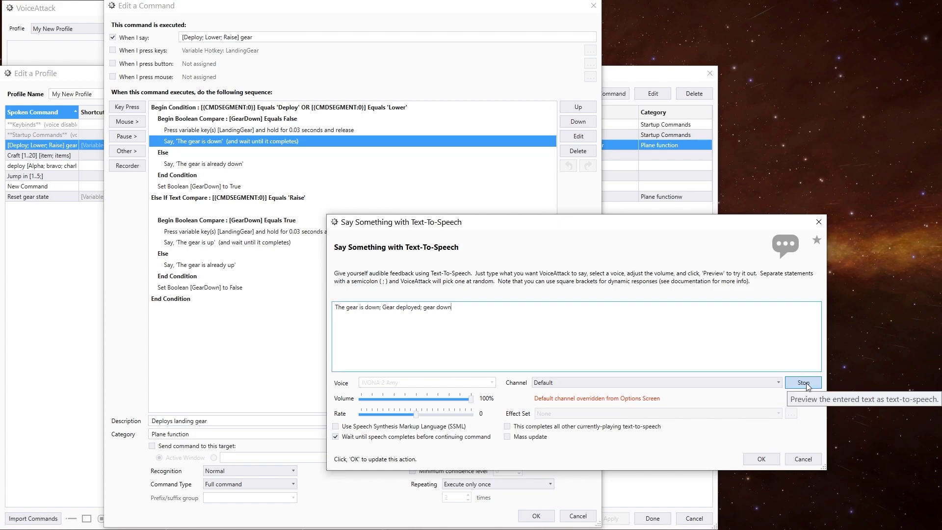
Preview the announcement repeatedly to hear the randomly chosen phrases.
left_click_drag(381, 307, 421, 307)
left_click(795, 381)
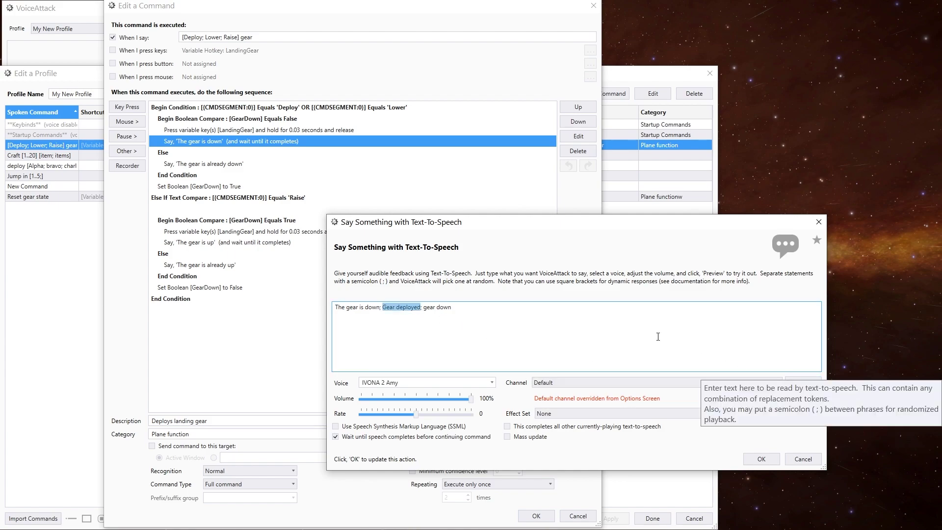
left_click(666, 338)
left_click(800, 384)
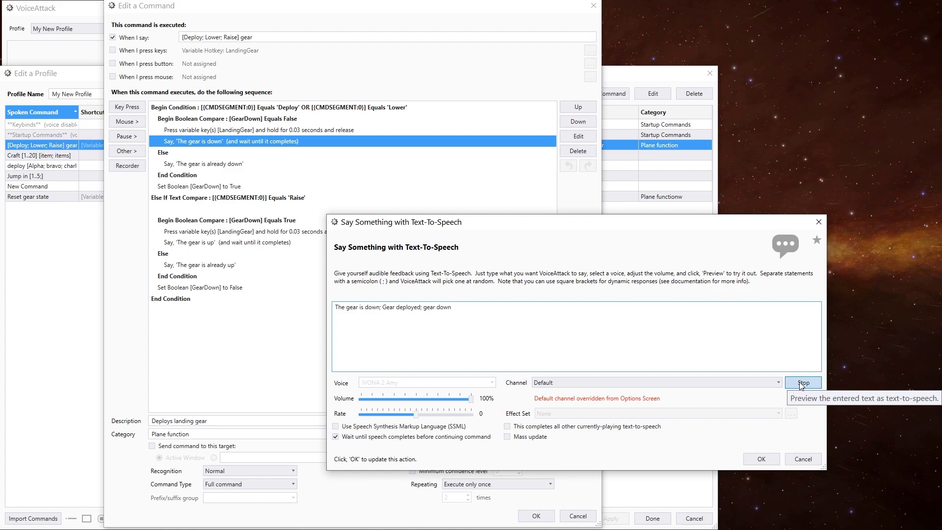
left_click(800, 383)
left_click(800, 383)
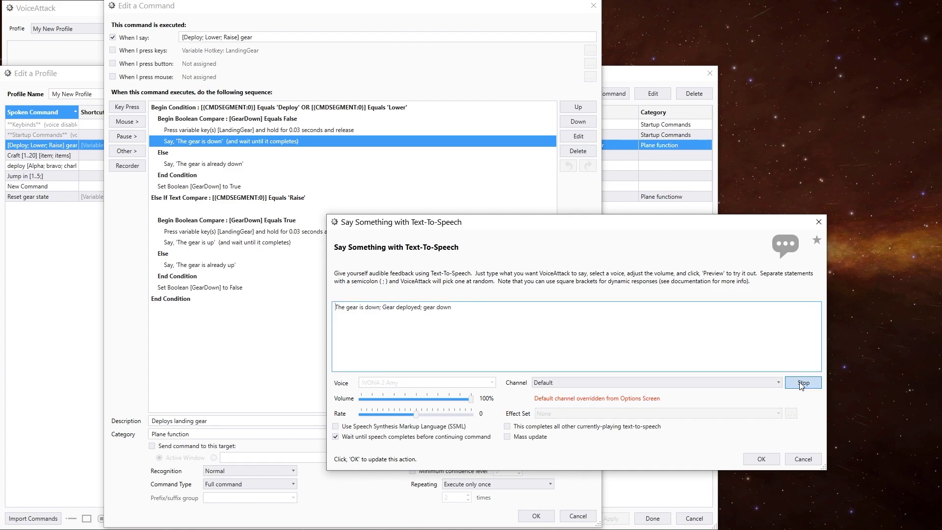
left_click(801, 384)
left_click(800, 384)
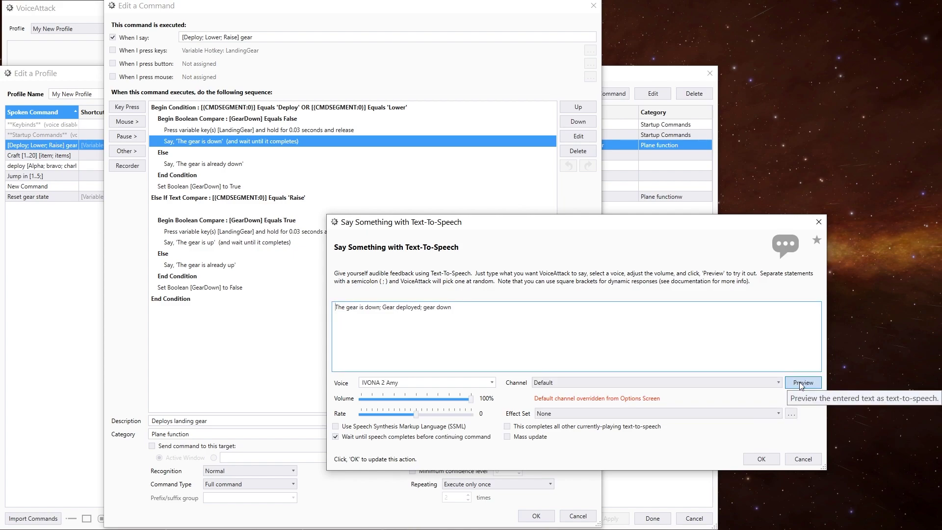
Replace the spoken text with {TXT:Gear Down}, preview it, and confirm the Say action.
triple_click(438, 310)
key("ctrl+c")
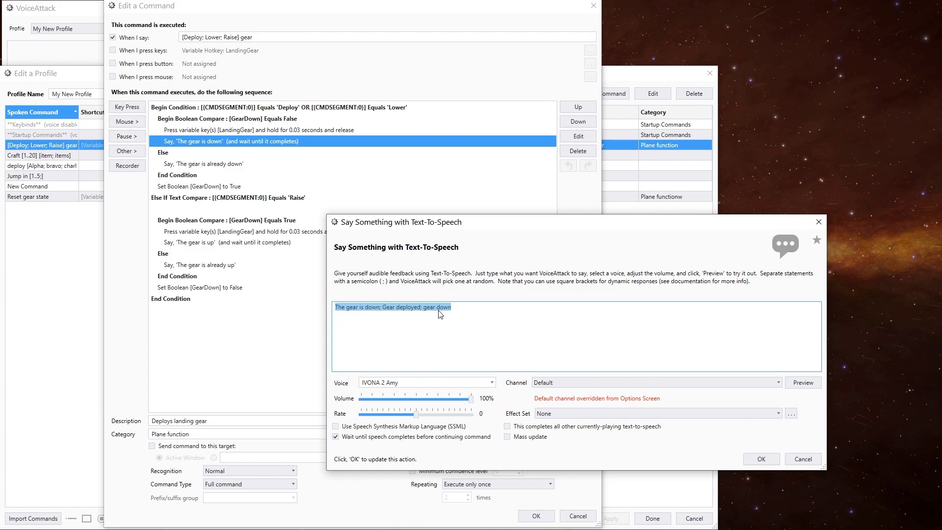
right_click(481, 316)
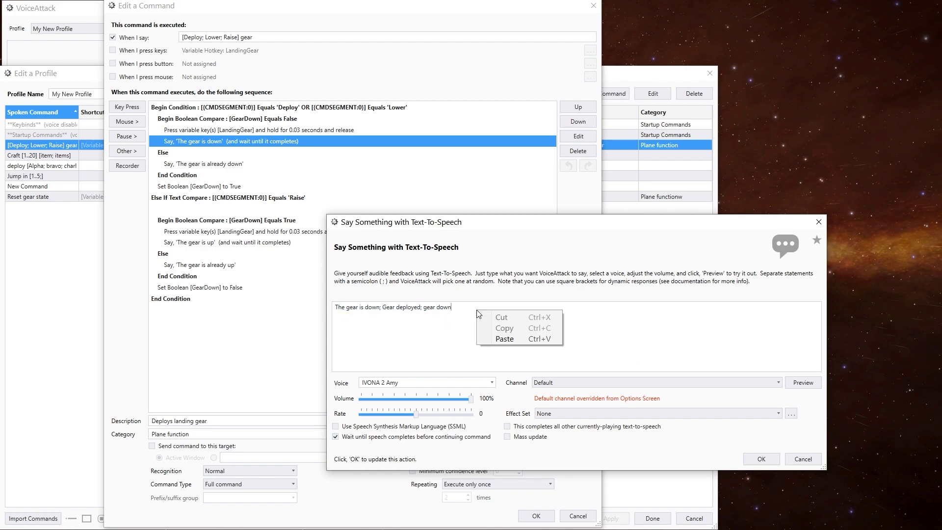
left_click(492, 328)
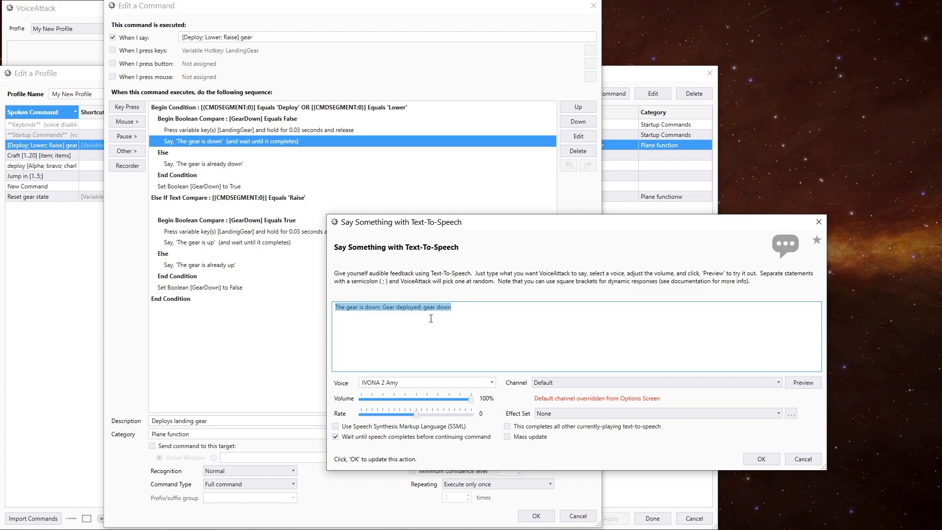
right_click(438, 305)
left_click(458, 315)
key("Delete")
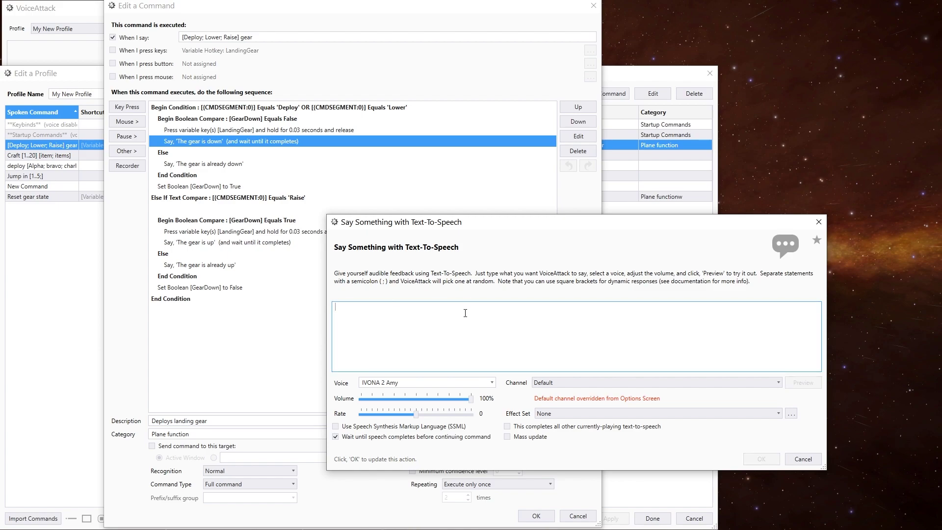
type("{TXT")
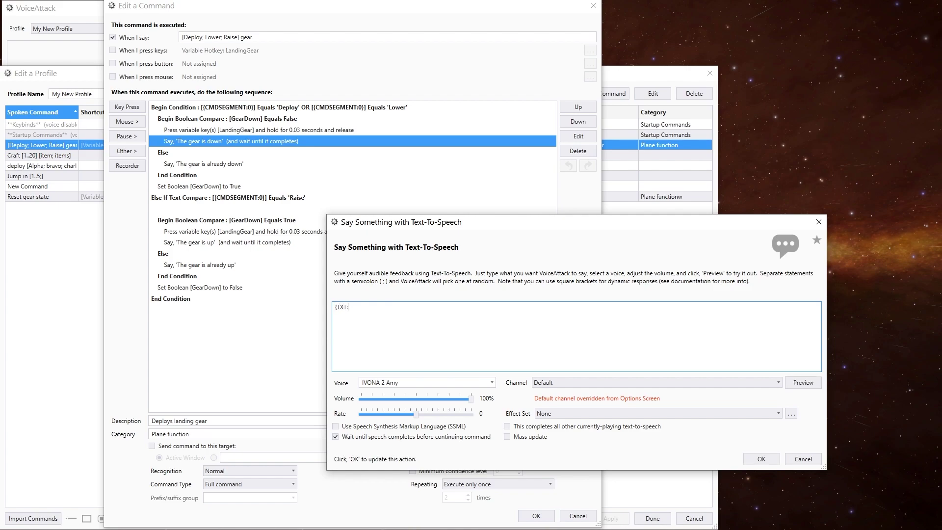
type(":Gear Down")
left_click(805, 383)
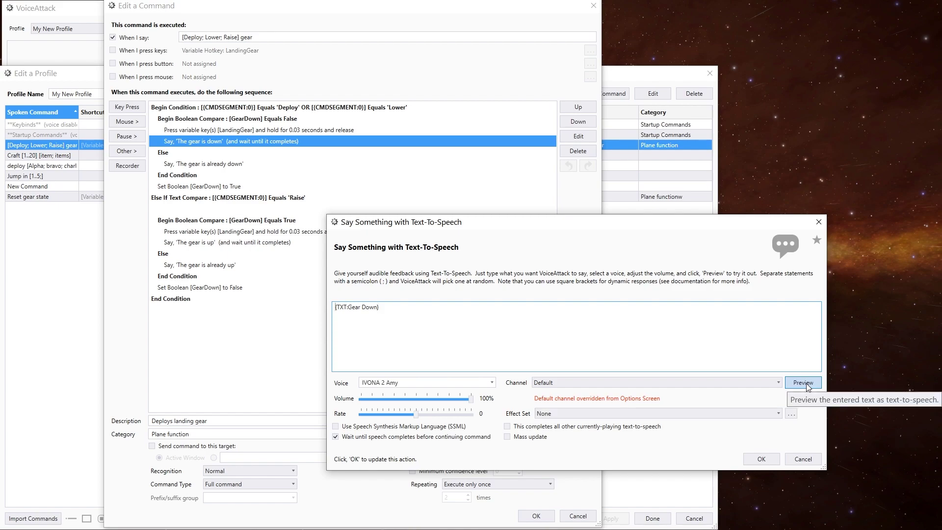
left_click(766, 460)
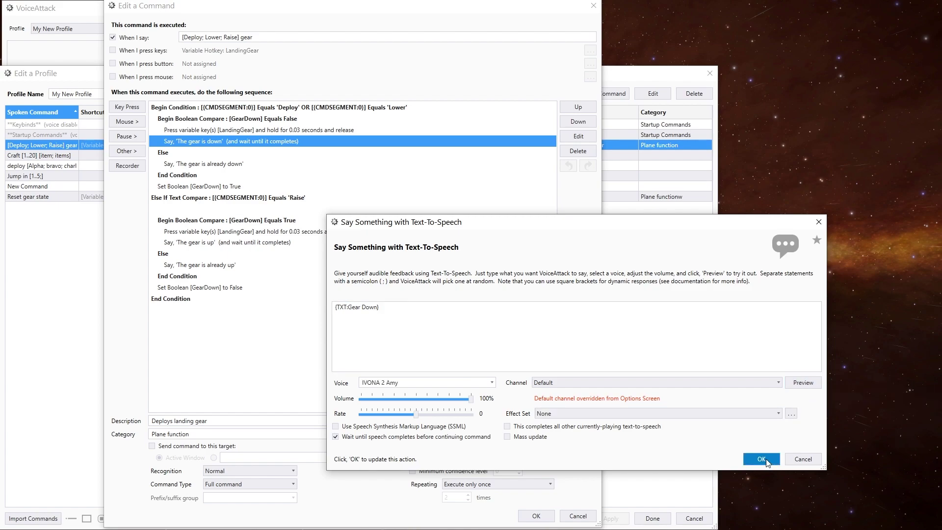
Save the landing-gear command and start New Command 2 with a Set a Text Value action.
left_click(536, 515)
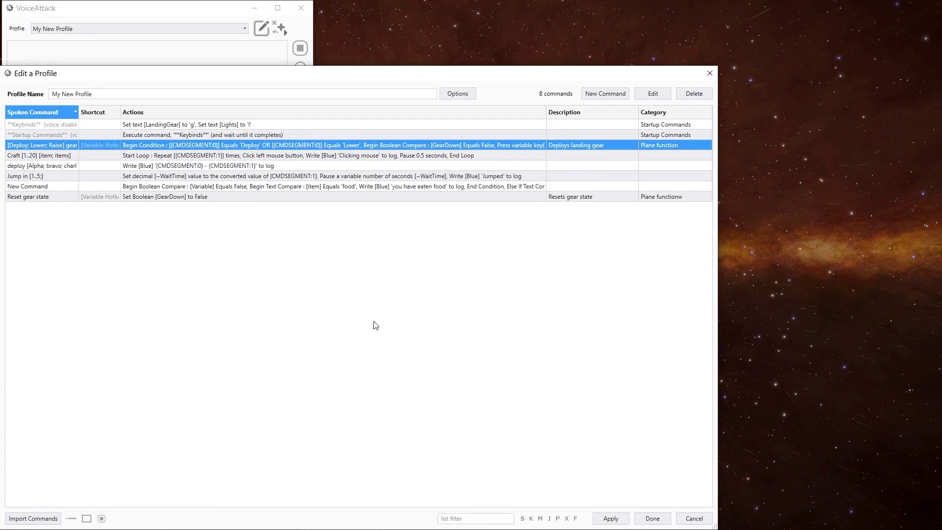
left_click(606, 94)
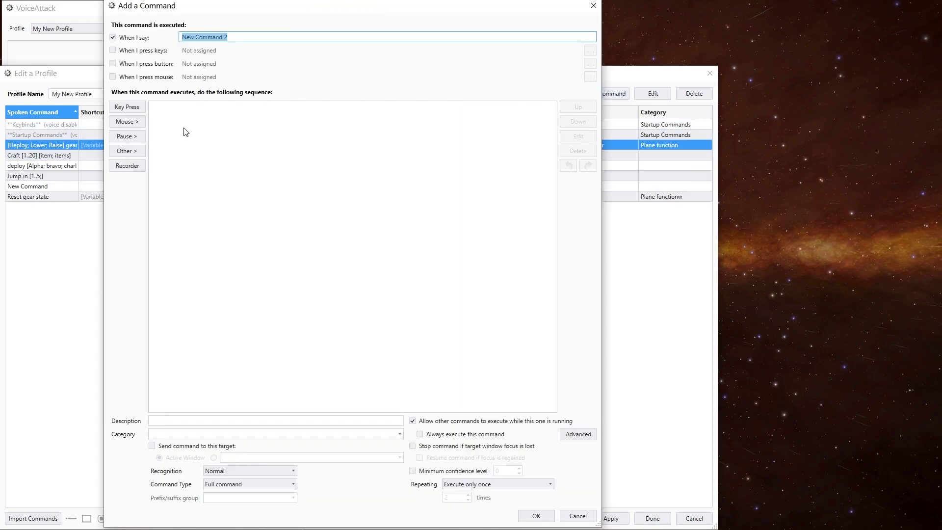
left_click(136, 152)
mouse_move(177, 203)
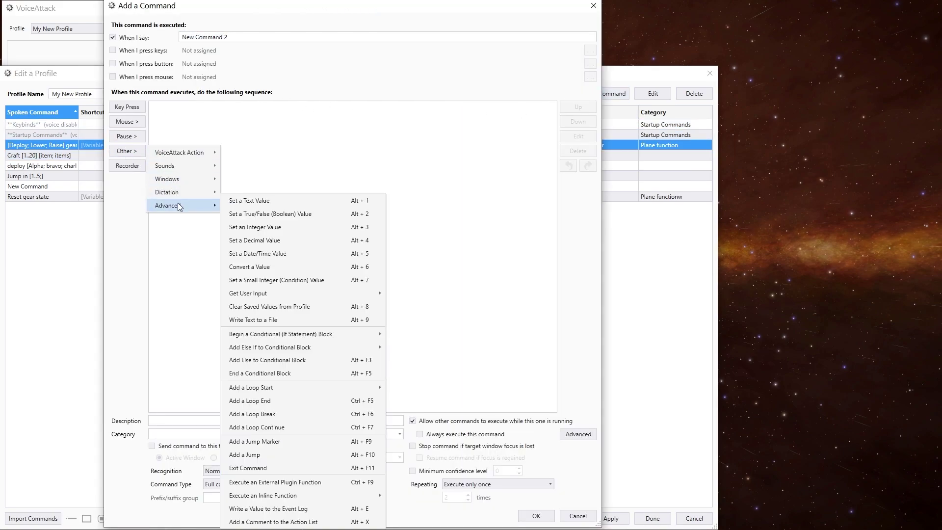
left_click(265, 200)
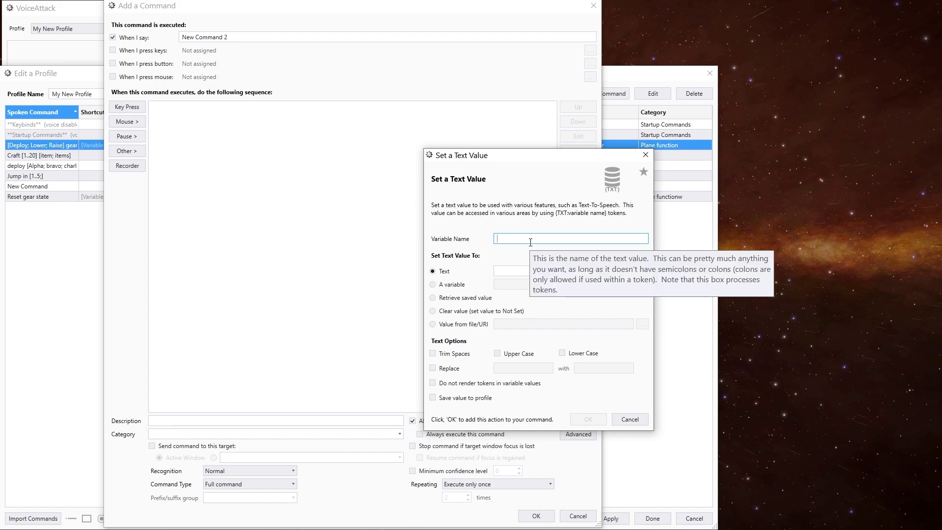
Set text variable Geardown to 'The gear is down; Gear deployed; gear down' and apply the profile.
type("Geardown")
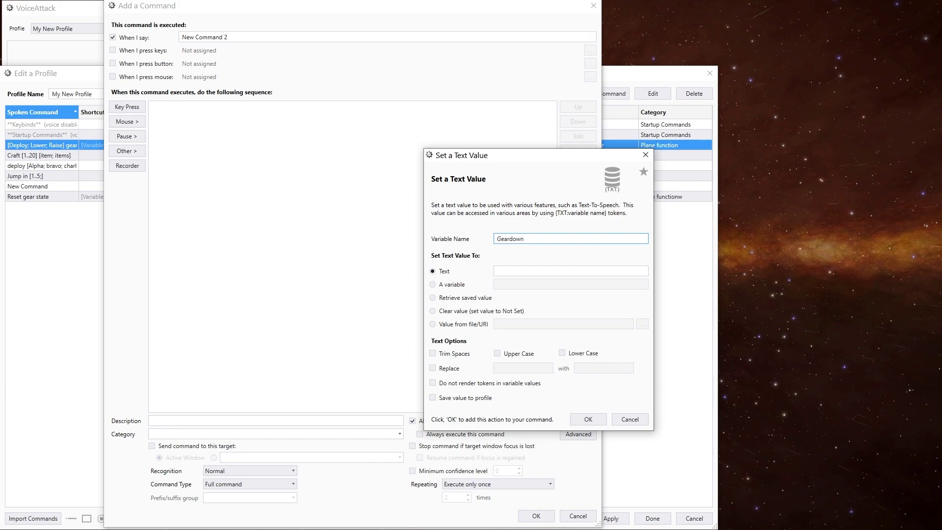
left_click(552, 272)
key("ctrl+v")
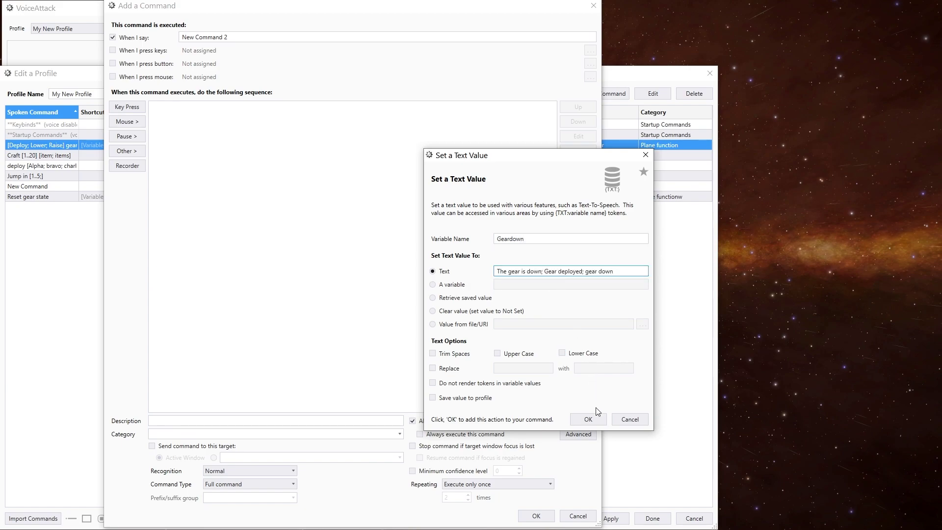
left_click(599, 419)
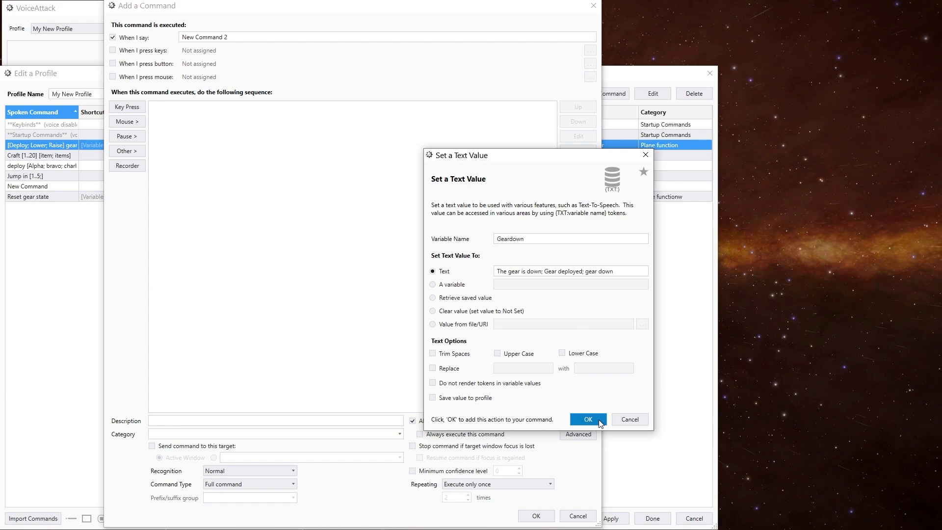
left_click(543, 235)
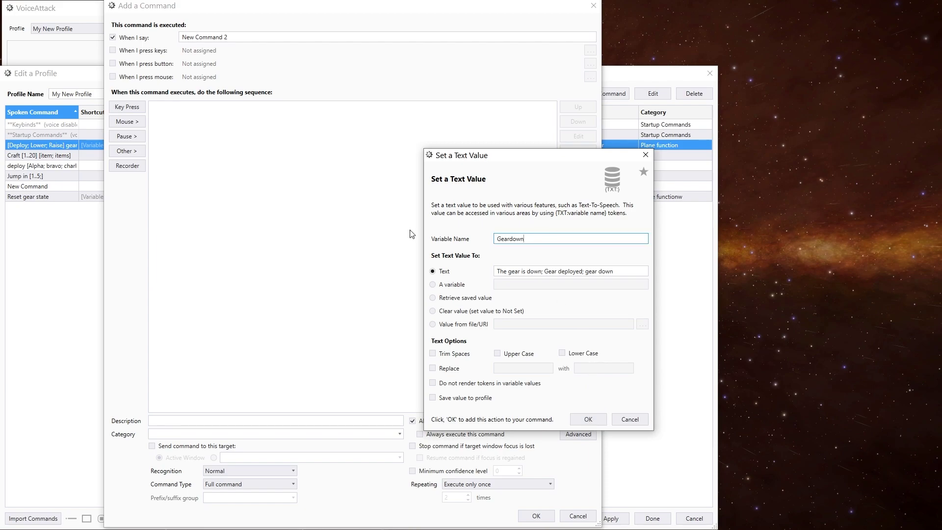
key("ctrl+a")
left_click(587, 420)
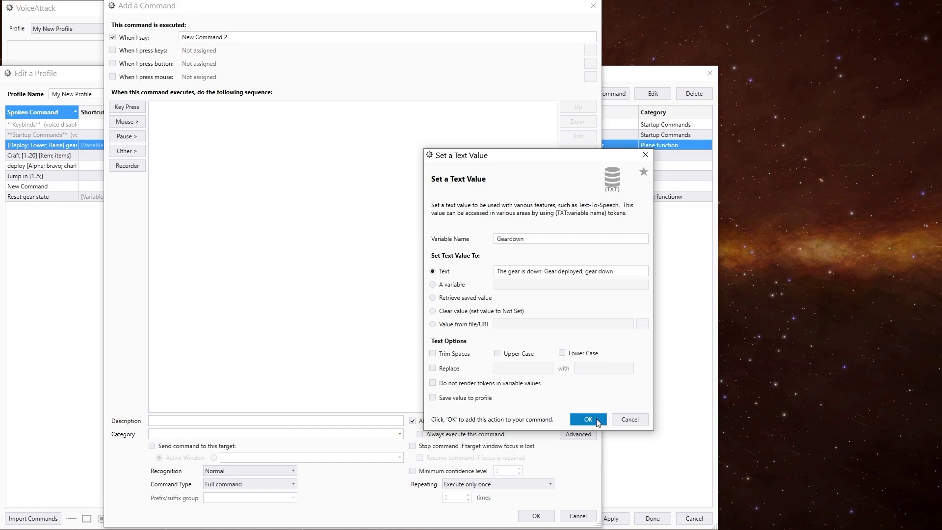
left_click(537, 516)
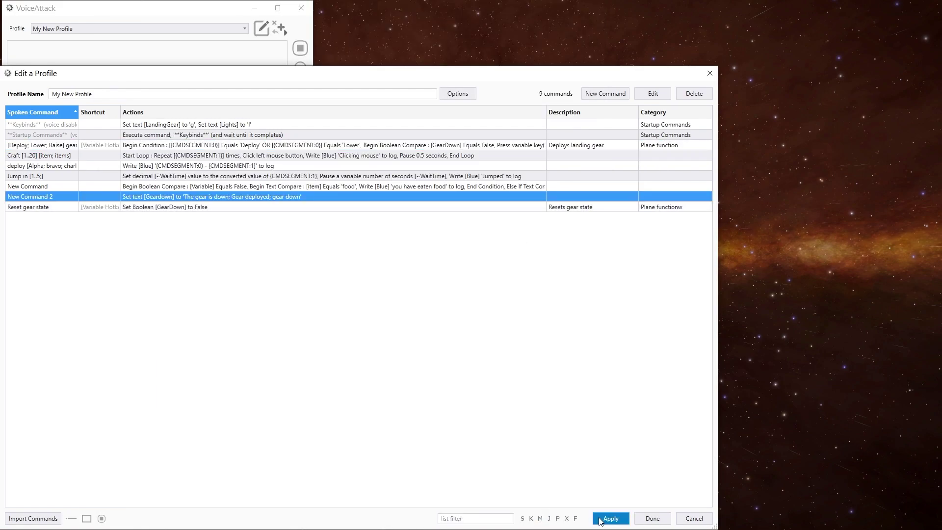